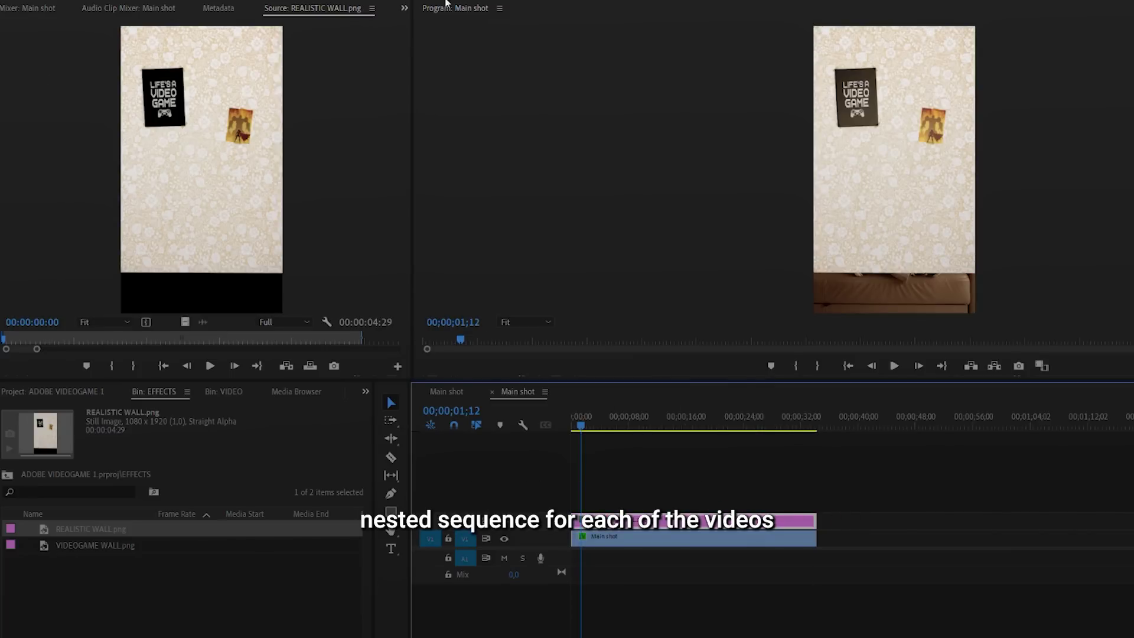
Blend VIDEOGAME WALL.png with Multiply, add an opacity mask, and extend it to the footage length
click(169, 272)
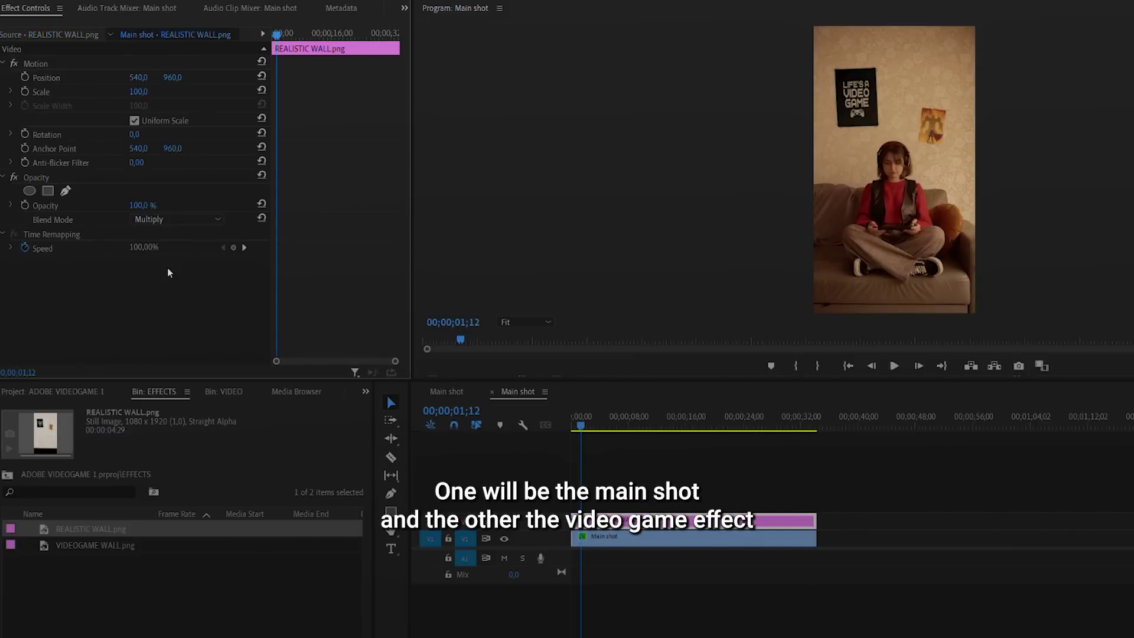
click(65, 190)
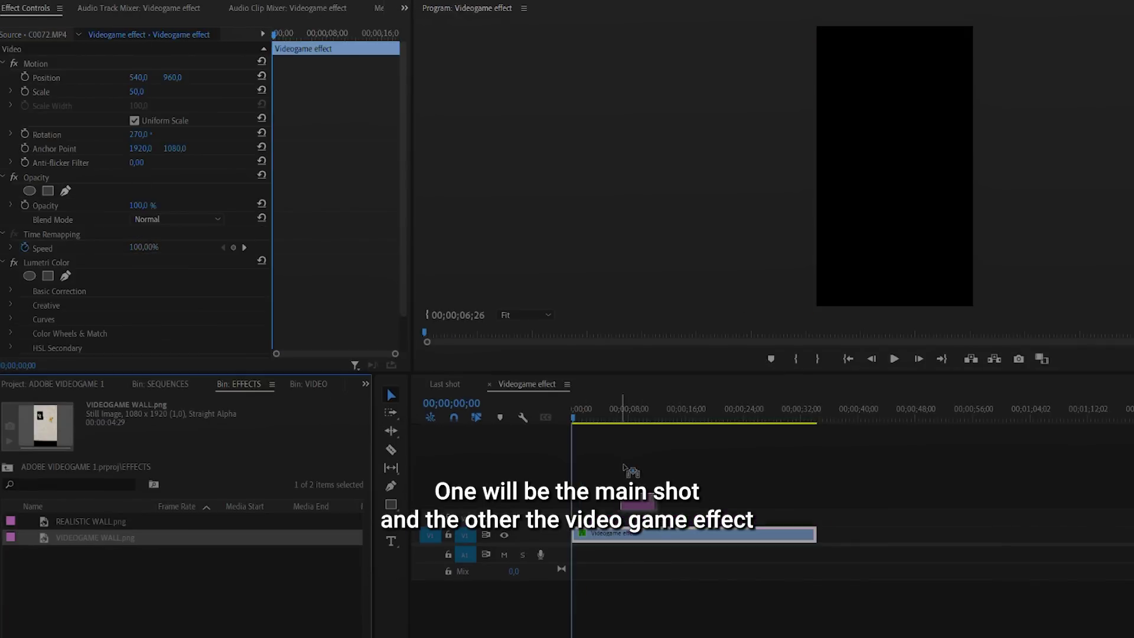
drag(830, 509, 818, 506)
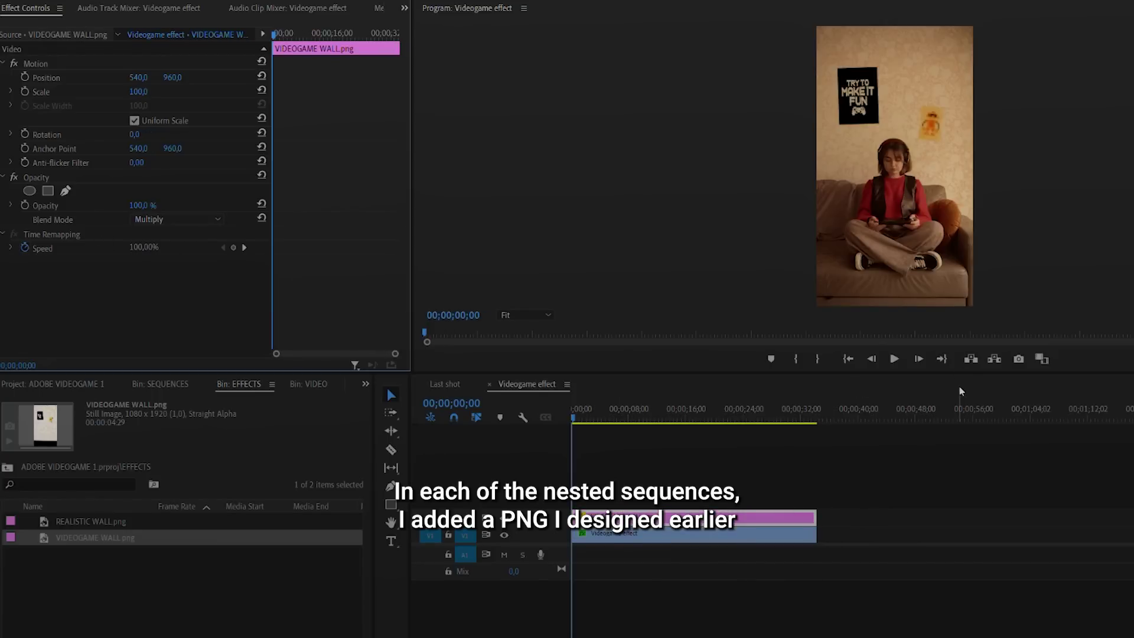
Enlarge the program preview and switch to the Videogame effect sequence
drag(968, 374, 992, 511)
drag(574, 544, 599, 544)
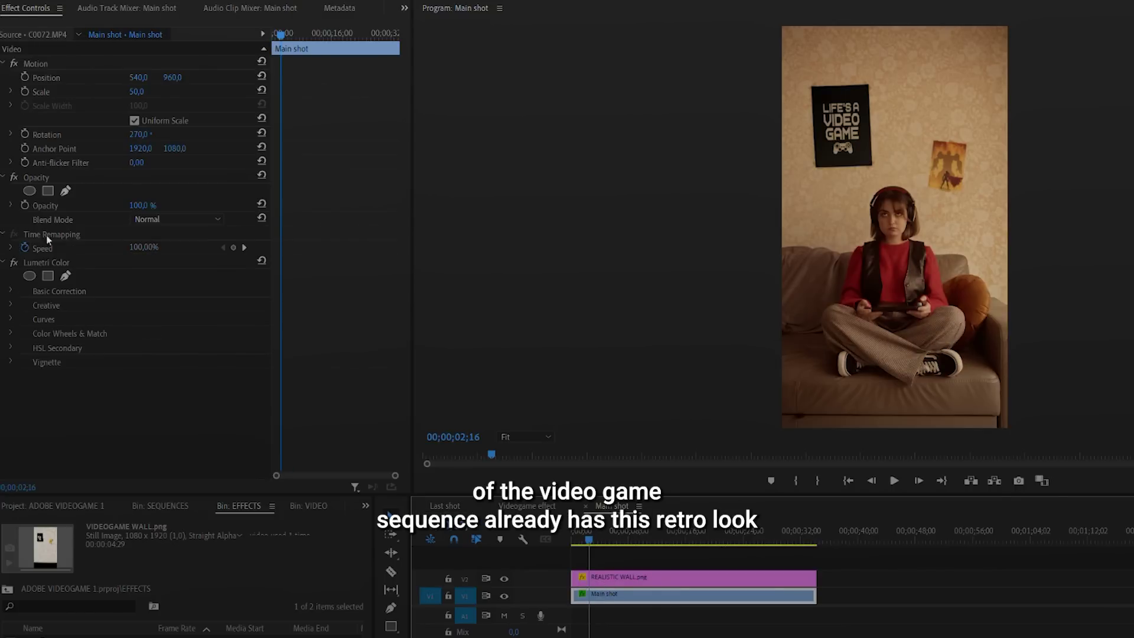
click(615, 575)
click(561, 506)
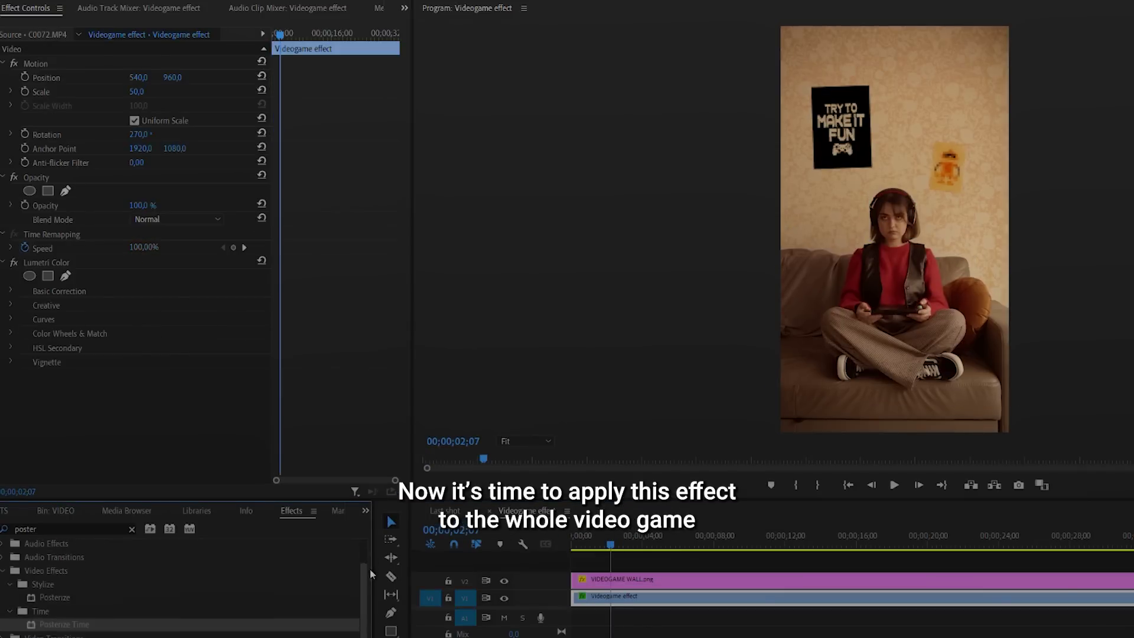
Apply Posterize Time to the Videogame effect clip at a 3 fps frame rate
scroll(177, 590, down, 2)
drag(63, 620, 631, 594)
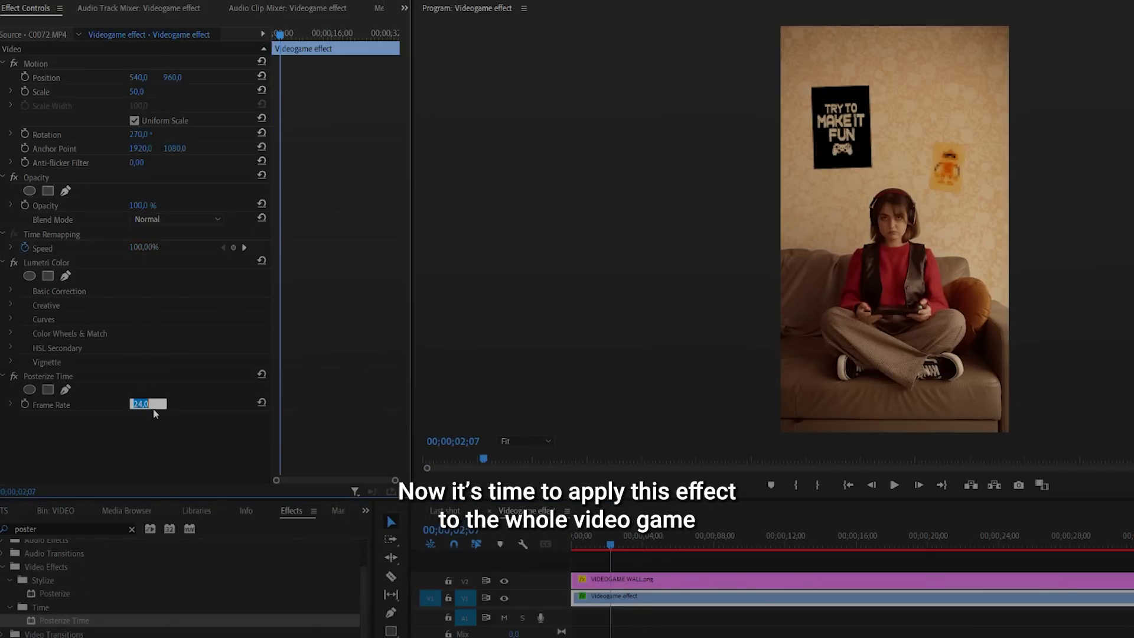
key(Return)
Preview the choppy playback from the start, then apply the Posterize effect to the clip
click(635, 543)
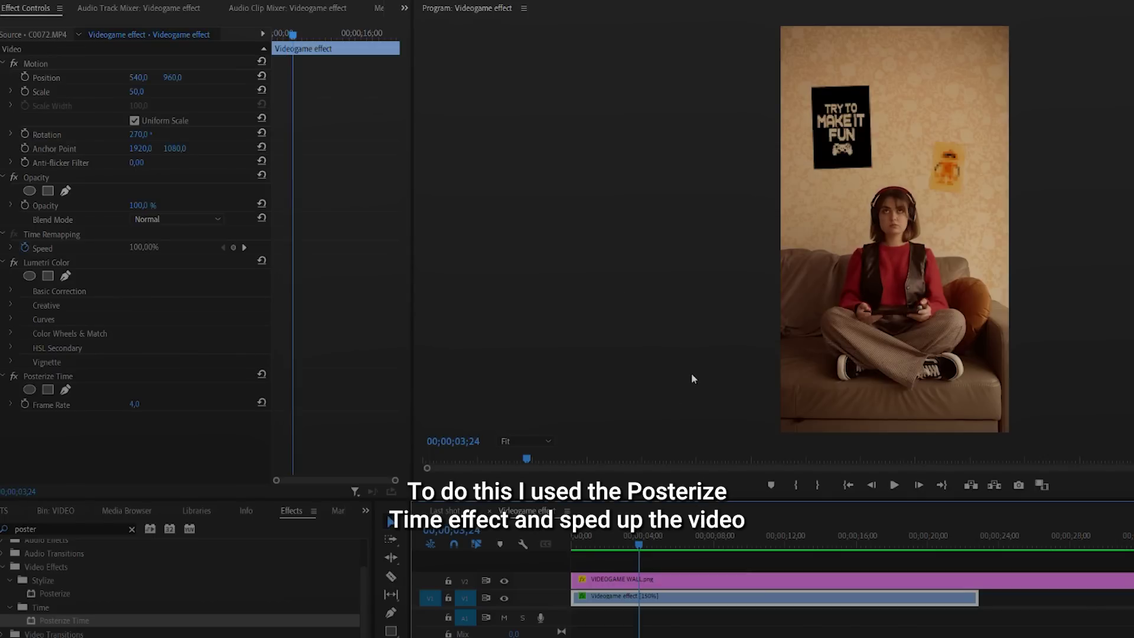
key(Home)
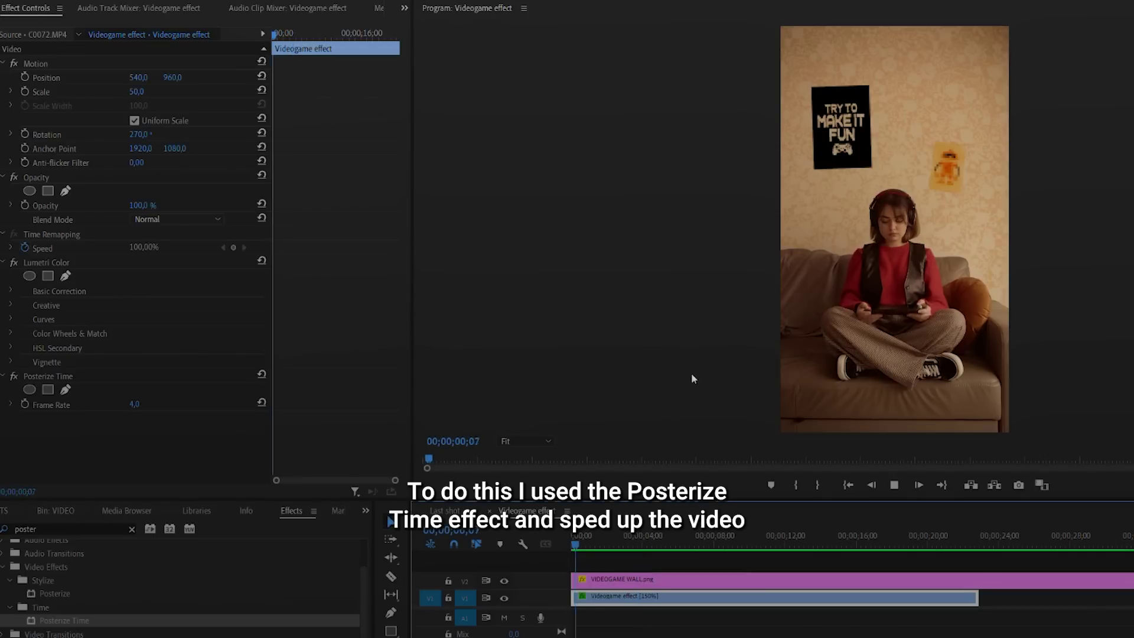
key(space)
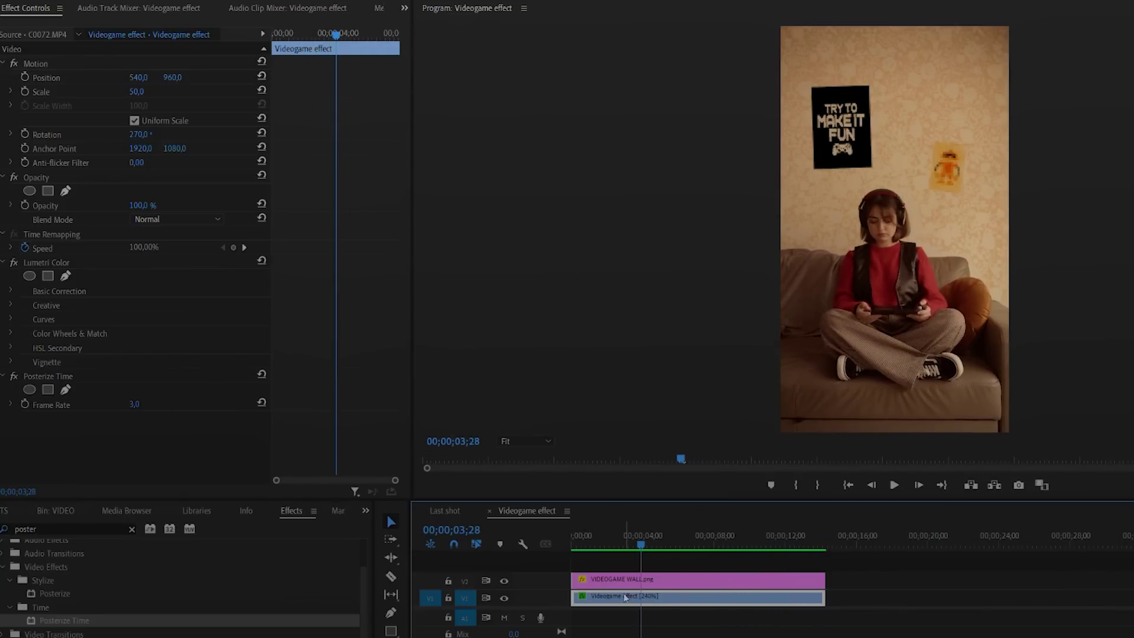
drag(54, 593, 145, 442)
Raise the Posterize level to 10 and search the Effects panel for Mosaic
drag(591, 535, 627, 535)
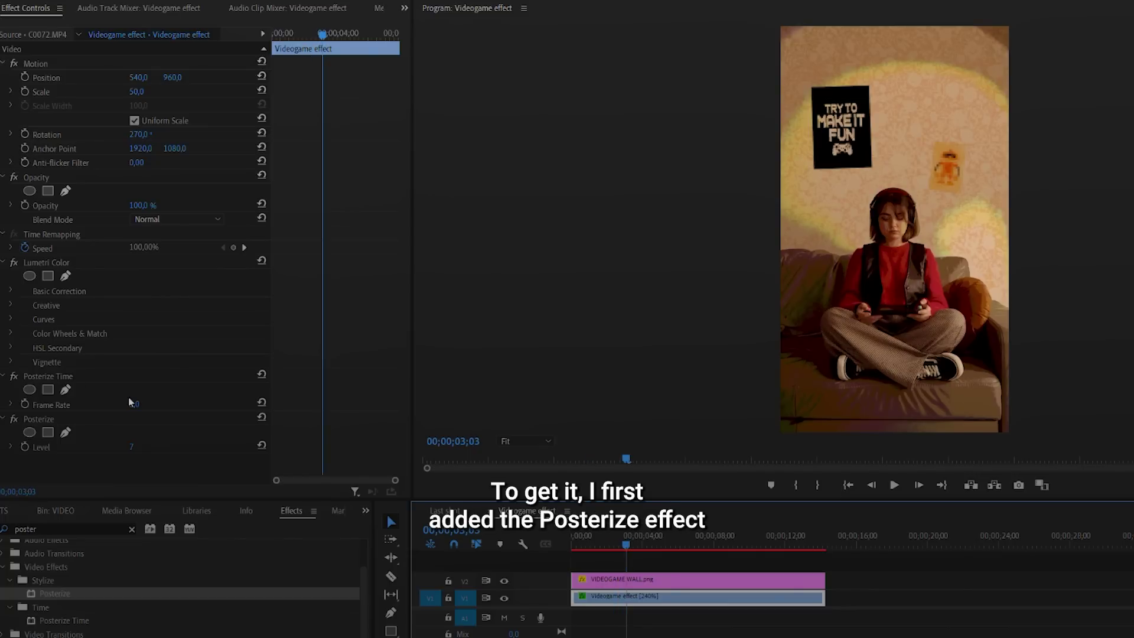
drag(142, 438, 151, 442)
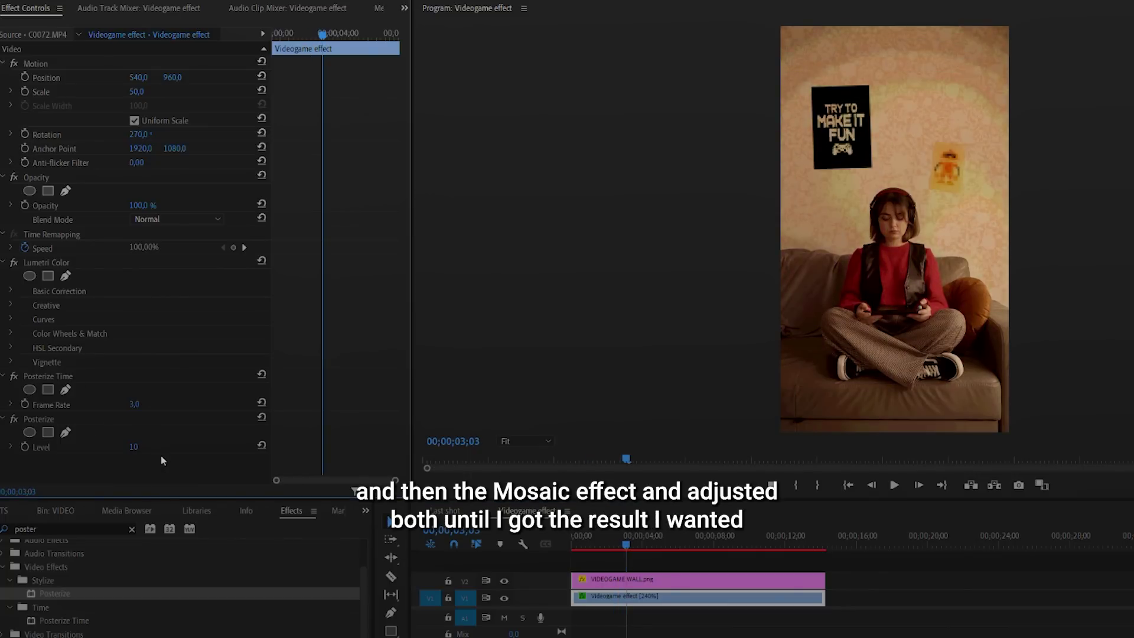
double_click(26, 529)
text(mosaic)
Apply Mosaic with 200 horizontal and vertical blocks, then raise them to 371×301
drag(51, 593, 145, 412)
click(133, 419)
text(200)
key(Tab)
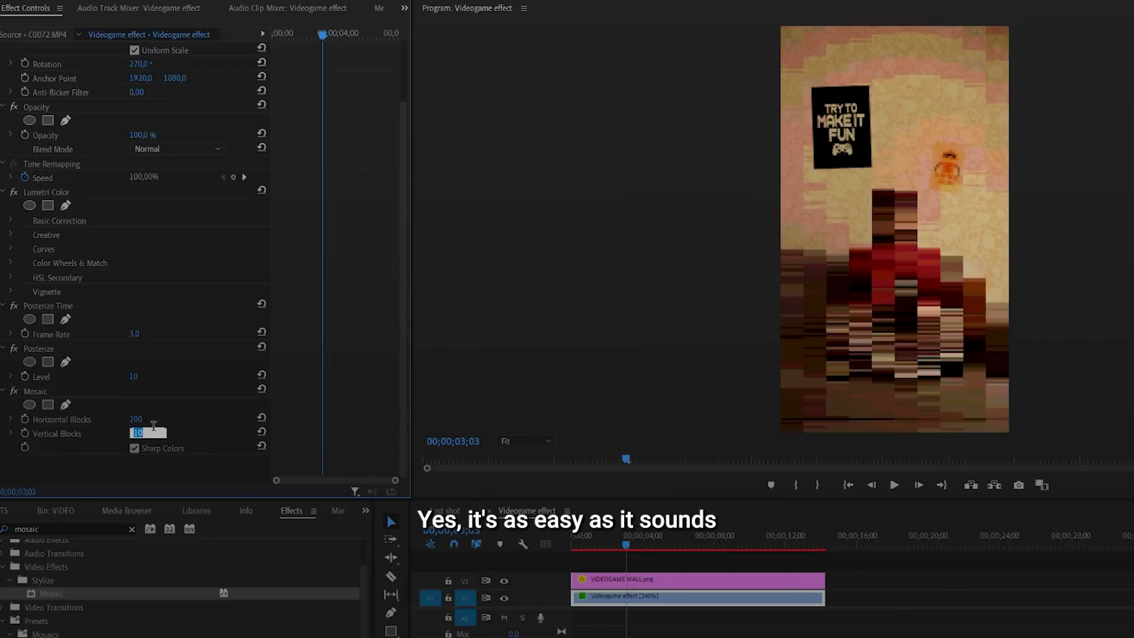
text(200)
key(Return)
drag(240, 423, 261, 407)
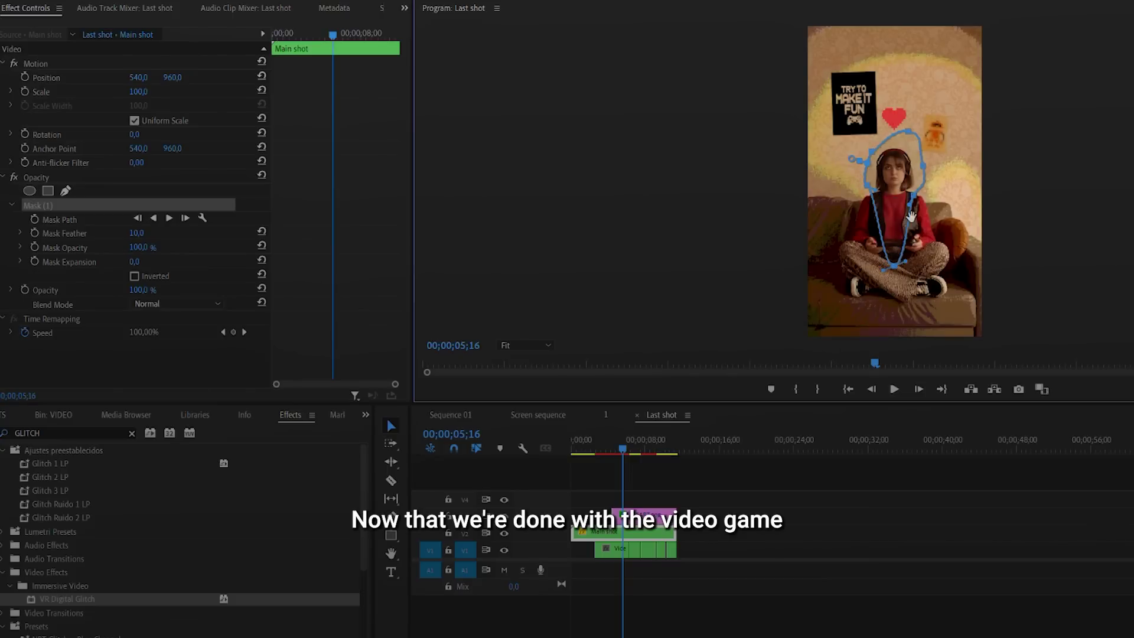
Reshape Mask (1) around the girl's arm, feather it to 114, and keyframe Mask Path and Expansion at 03;07
drag(884, 194, 855, 237)
drag(139, 232, 200, 232)
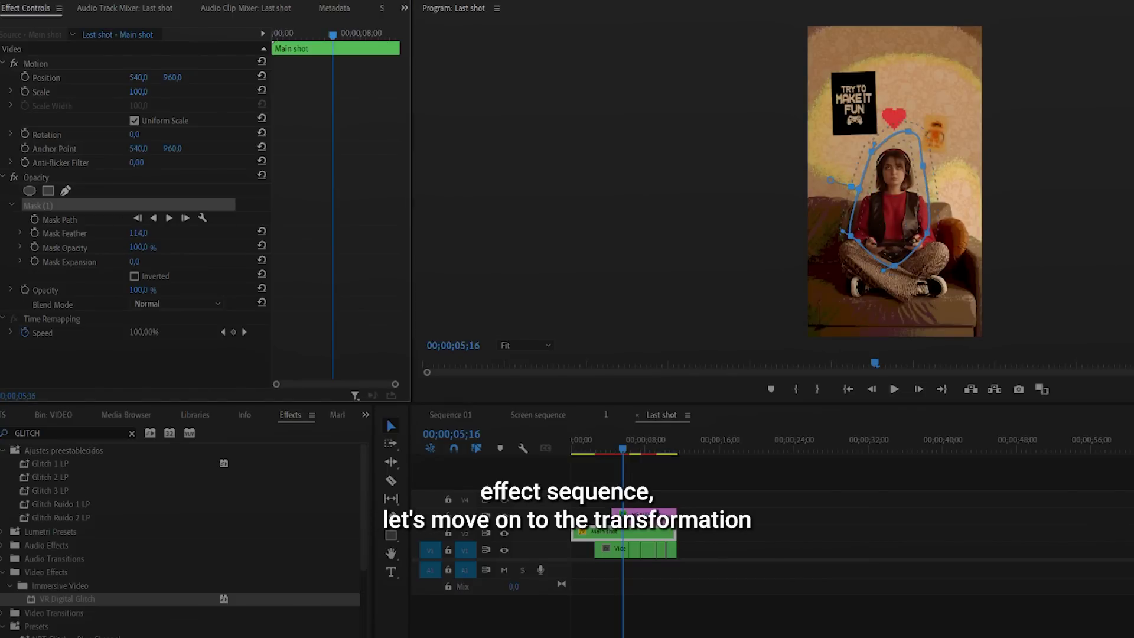
click(308, 33)
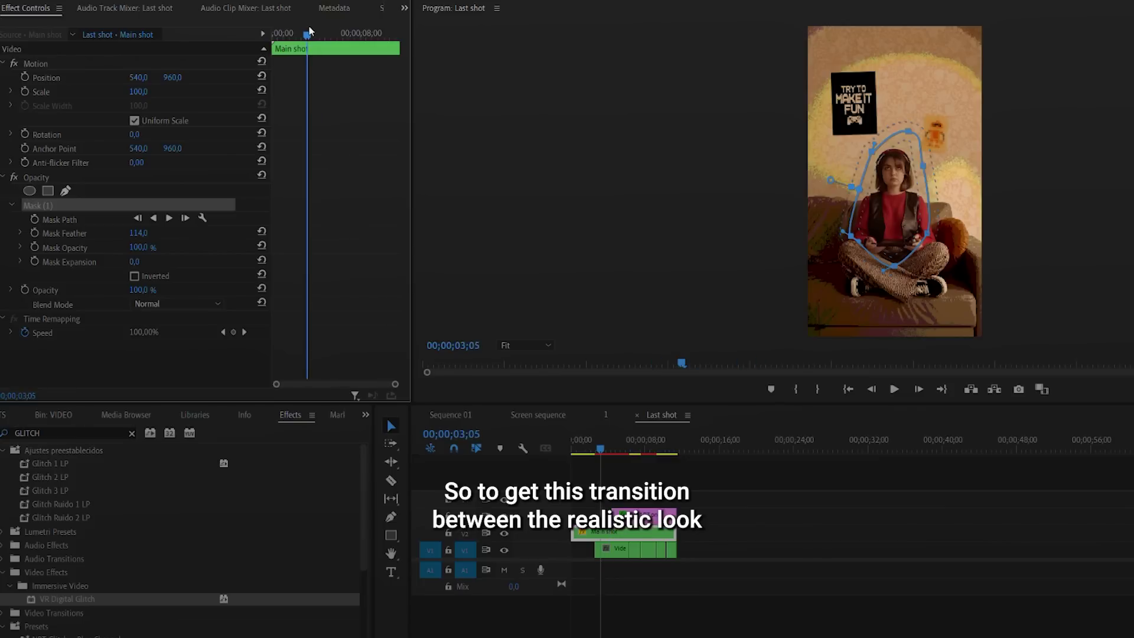
click(34, 219)
click(34, 261)
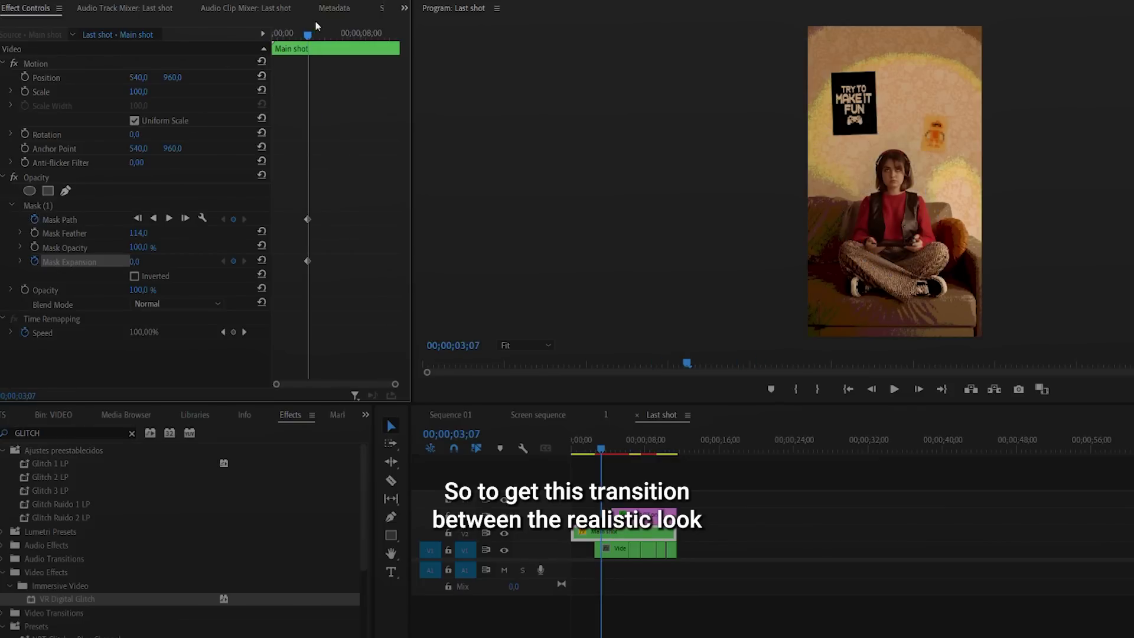
Invert the mask, keyframe a larger Expansion at the transition end, and play it back
click(323, 31)
click(135, 276)
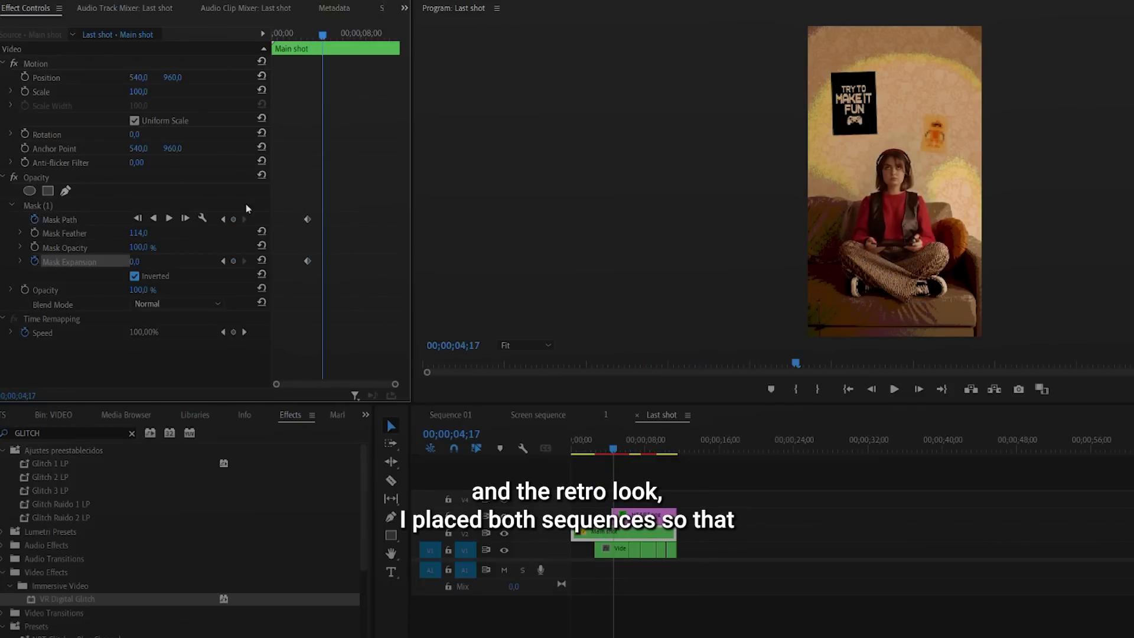
click(333, 33)
drag(135, 261, 178, 261)
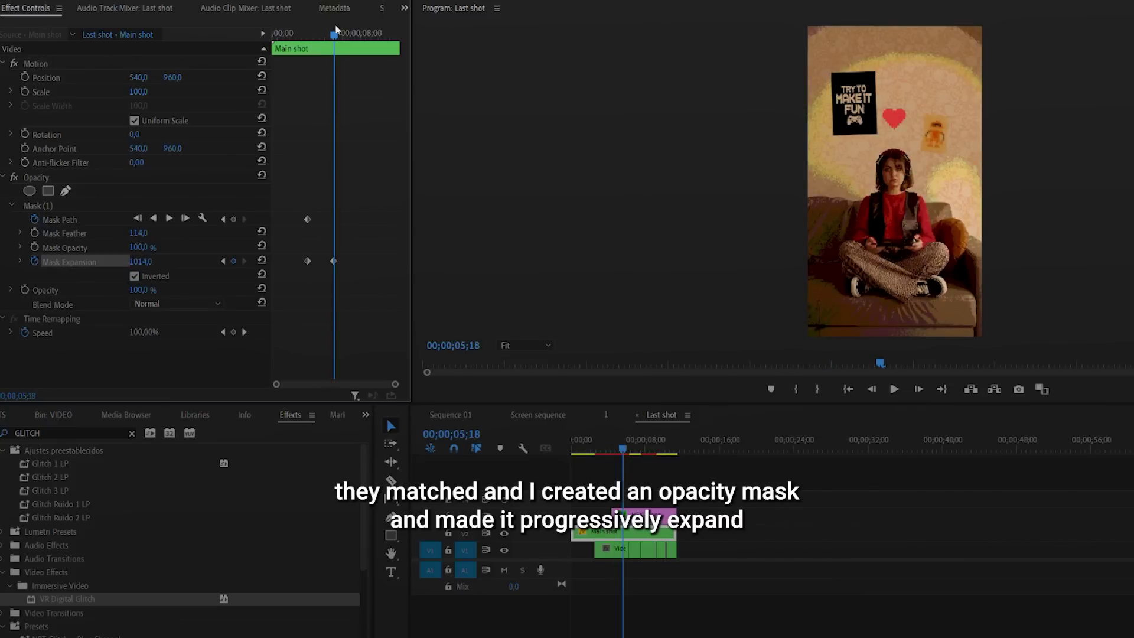
drag(336, 31, 310, 34)
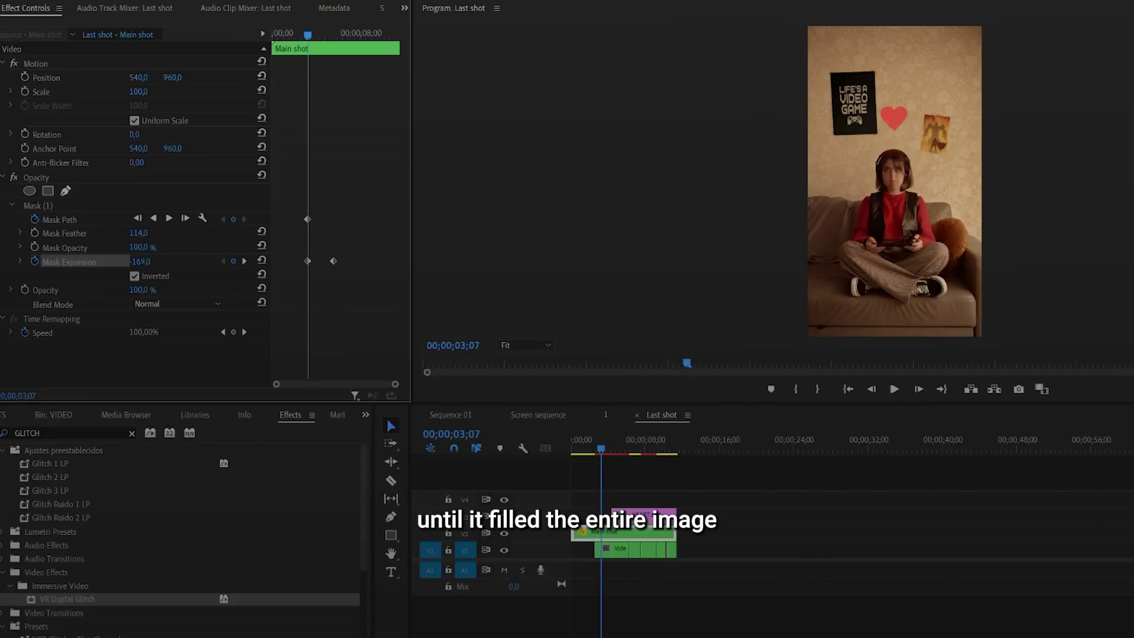
click(892, 386)
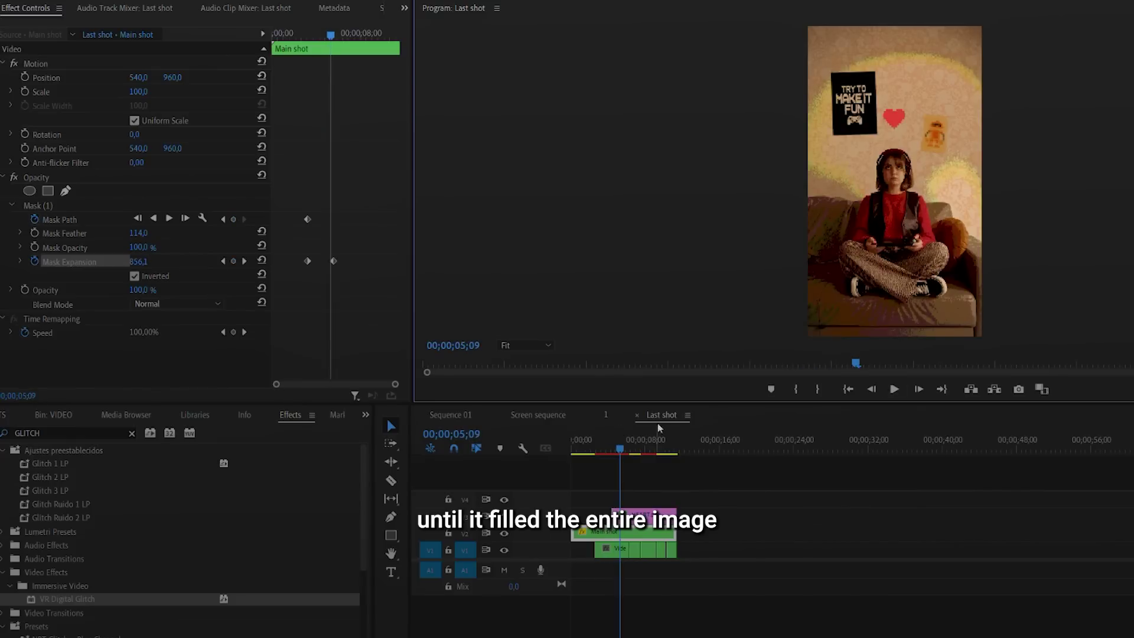
click(603, 438)
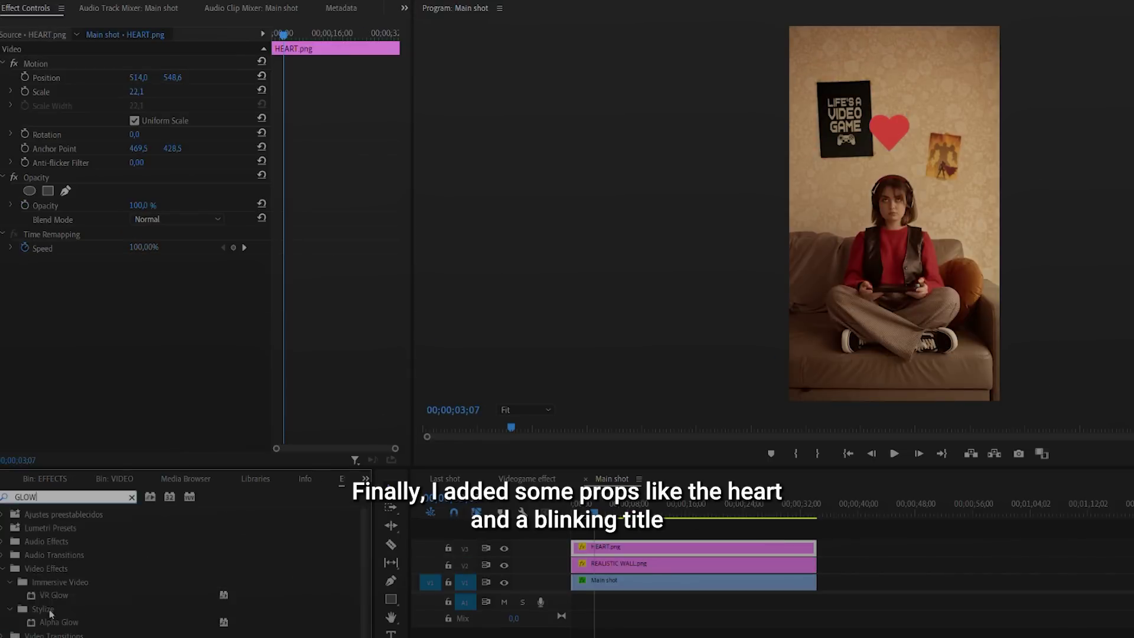
Apply VR Glow to HEART.png so the heart glows
drag(53, 596, 110, 300)
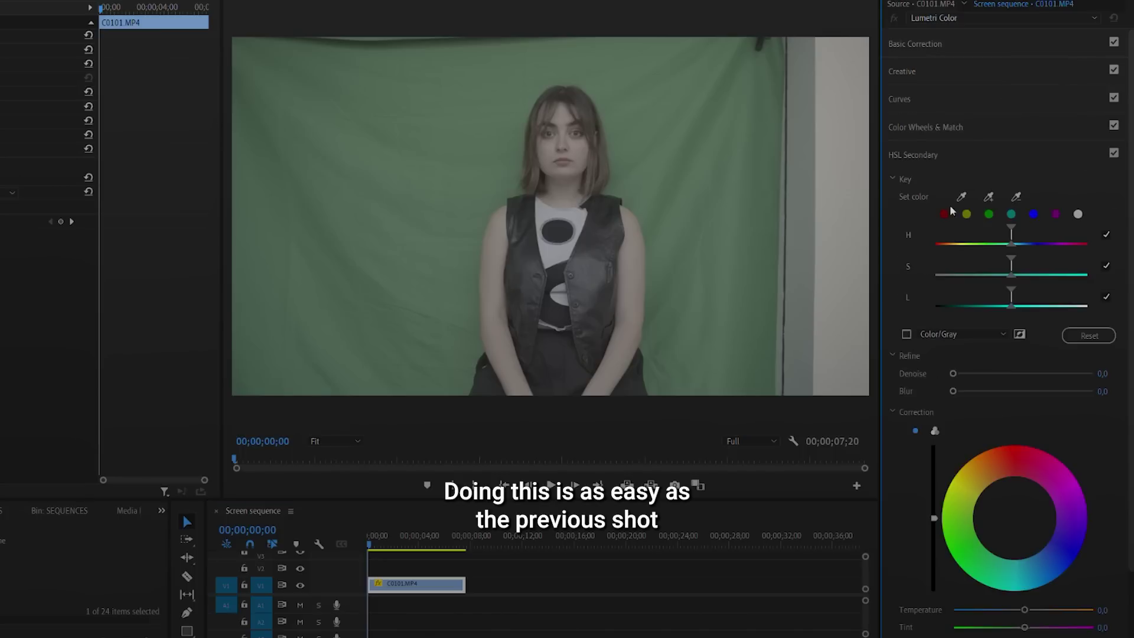
Sample and add the green backdrop shades with HSL Secondary eyedroppers, then try three-way and single correction wheels
click(640, 206)
click(907, 334)
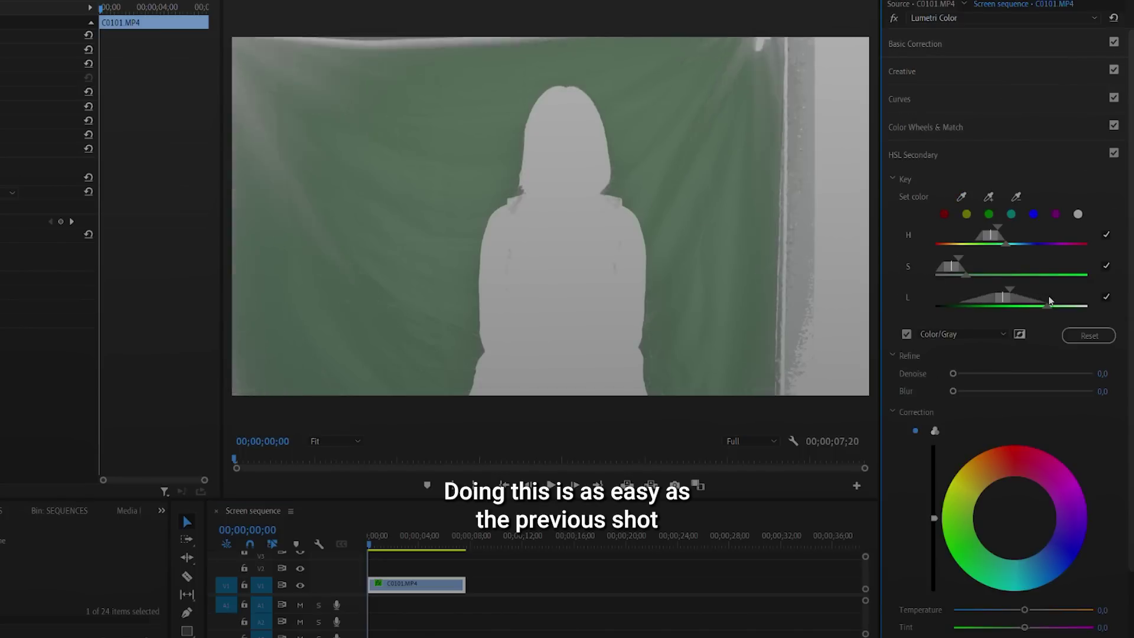
click(988, 196)
click(652, 301)
click(989, 195)
click(605, 181)
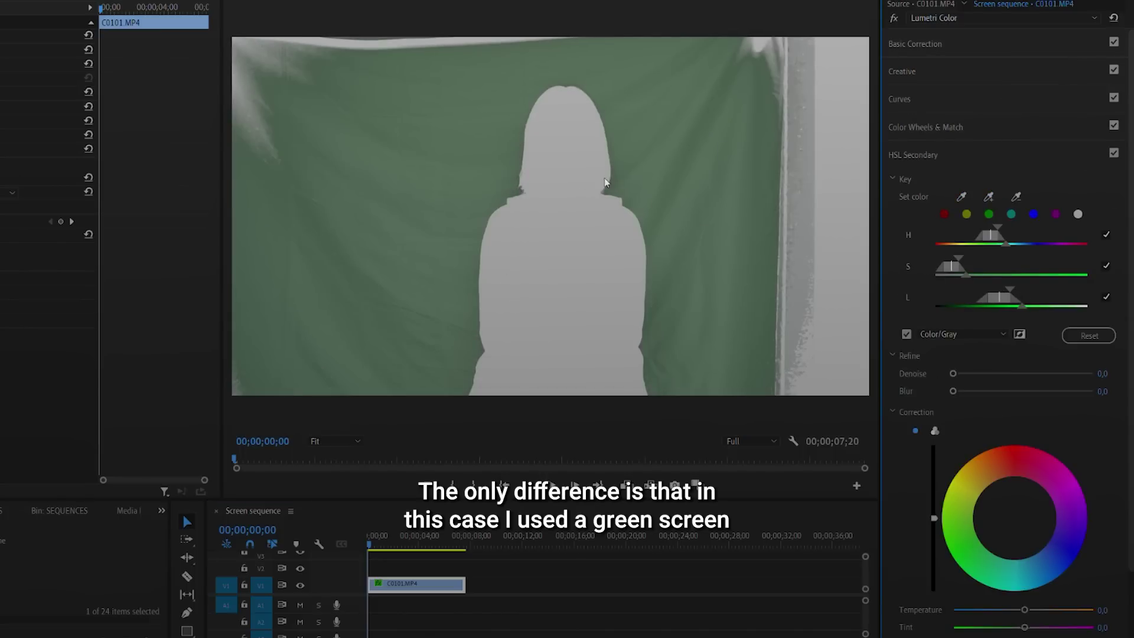
click(934, 431)
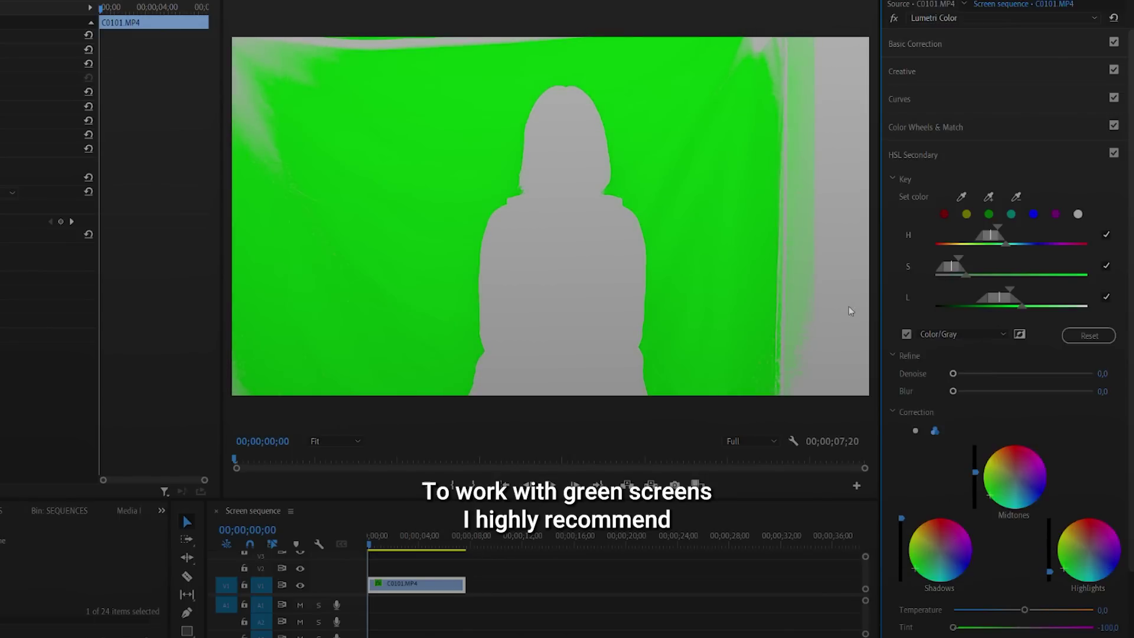
click(914, 431)
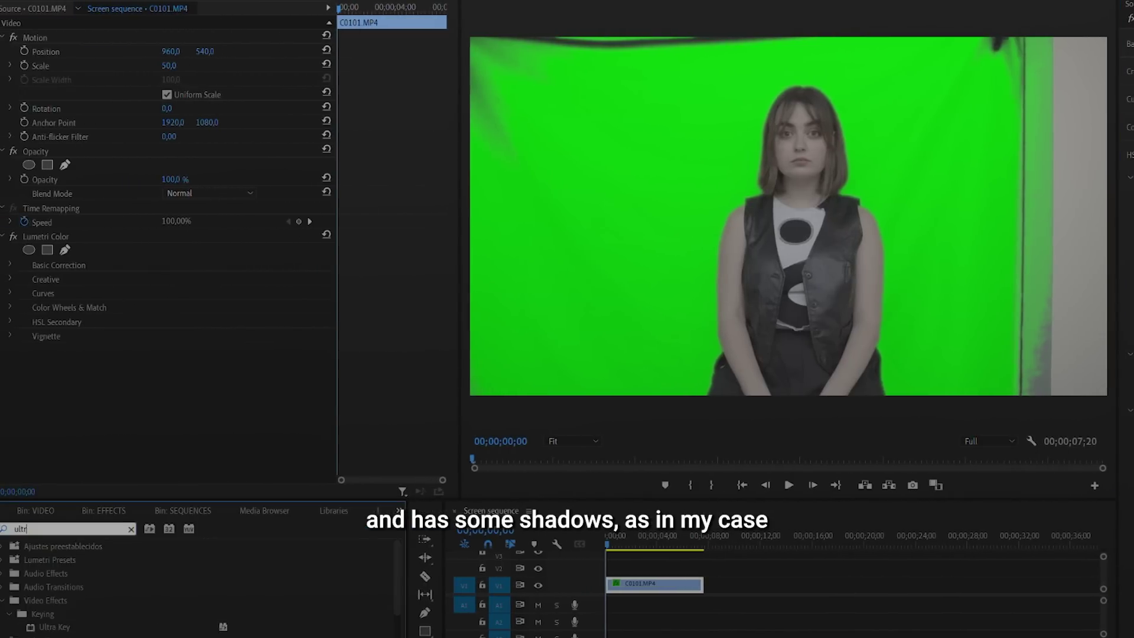
Key out the green with Ultra Key and frame the woman with a rectangular opacity mask
drag(54, 626, 185, 395)
click(714, 246)
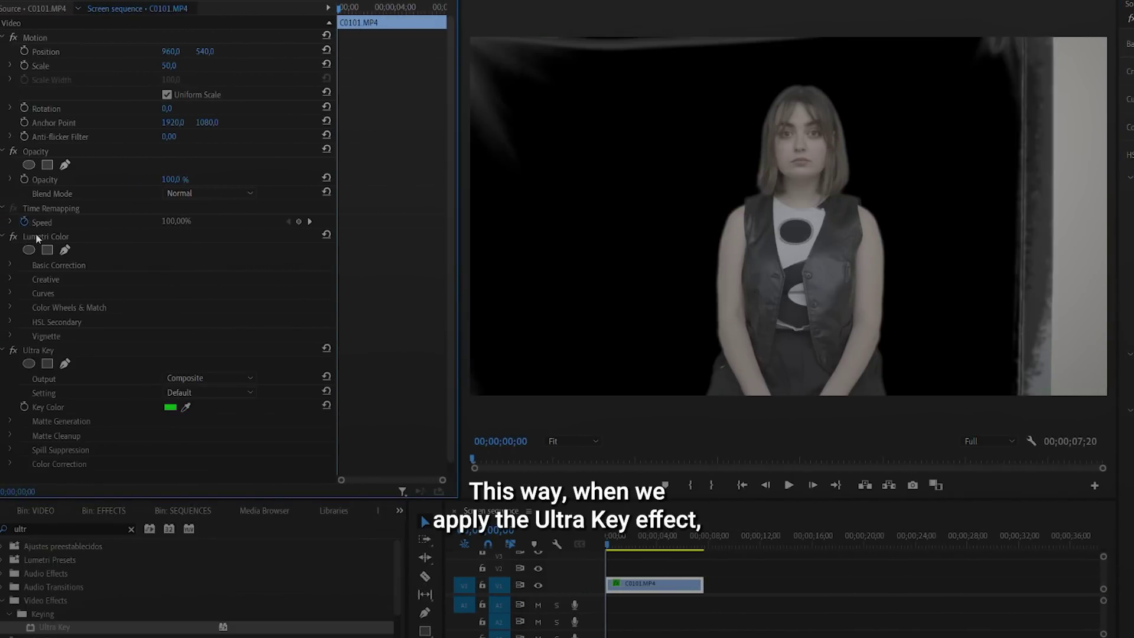
click(47, 165)
drag(709, 169, 673, 76)
drag(874, 169, 962, 76)
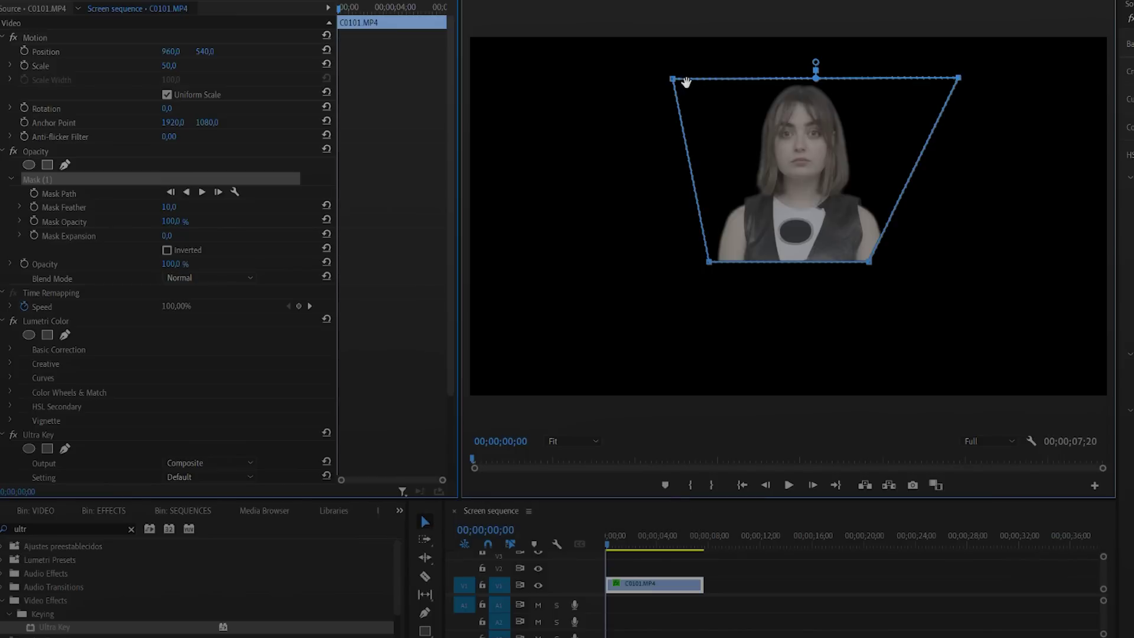
drag(710, 261, 634, 361)
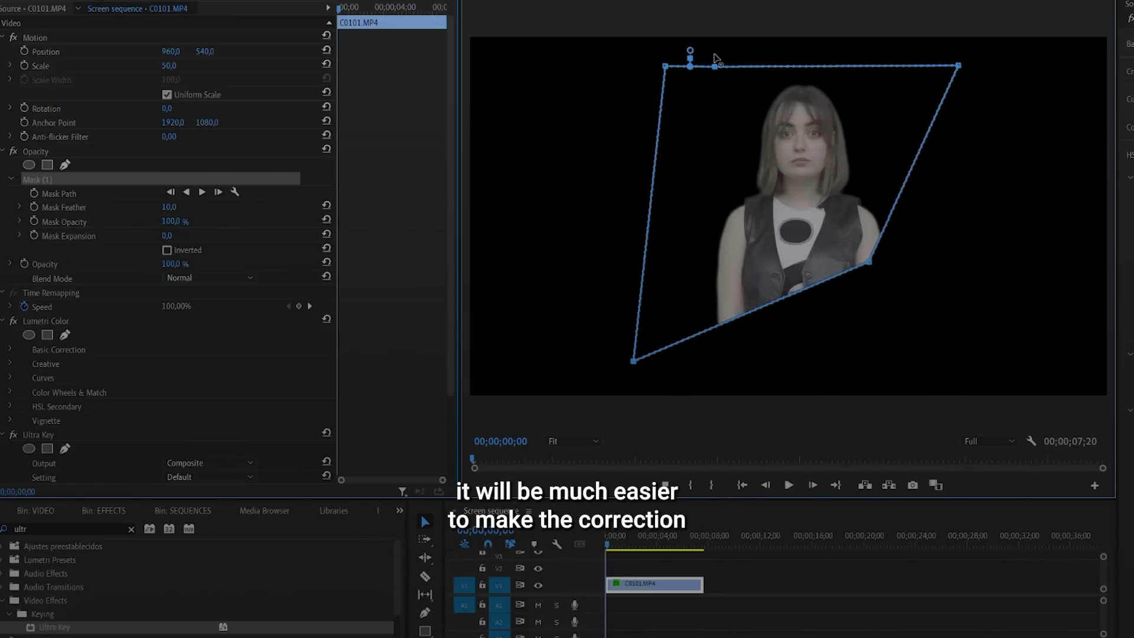
drag(666, 65, 593, 62)
drag(634, 361, 597, 352)
drag(868, 261, 964, 331)
drag(590, 351, 577, 330)
drag(591, 62, 577, 62)
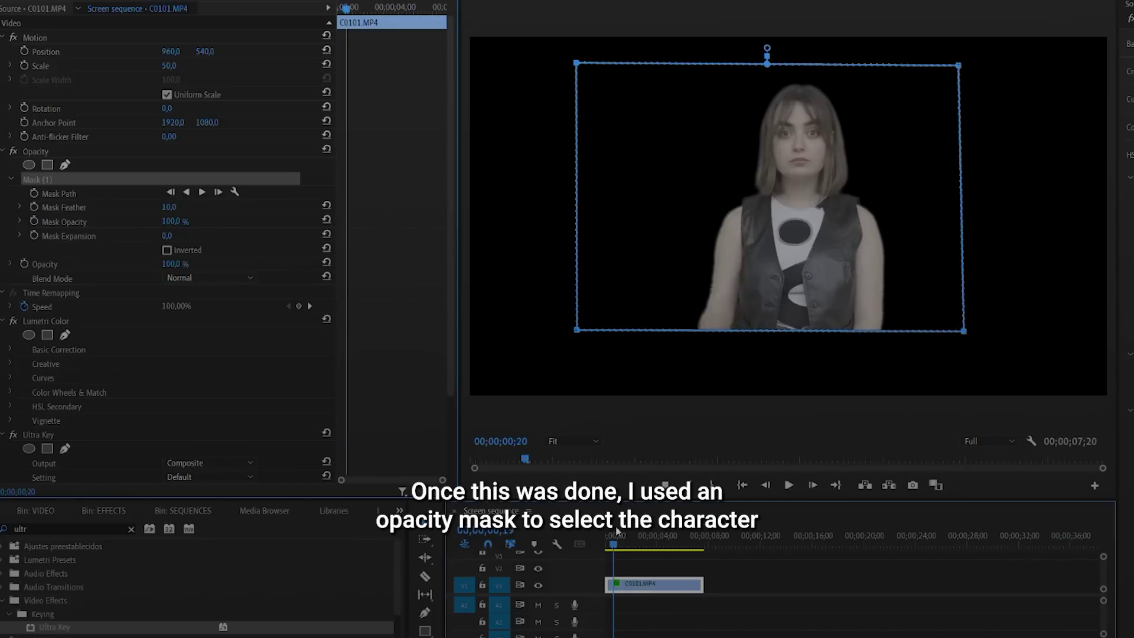
Scale the woman to 64, move her right and down, and set Position and Scale keyframes
click(675, 534)
drag(678, 530, 606, 546)
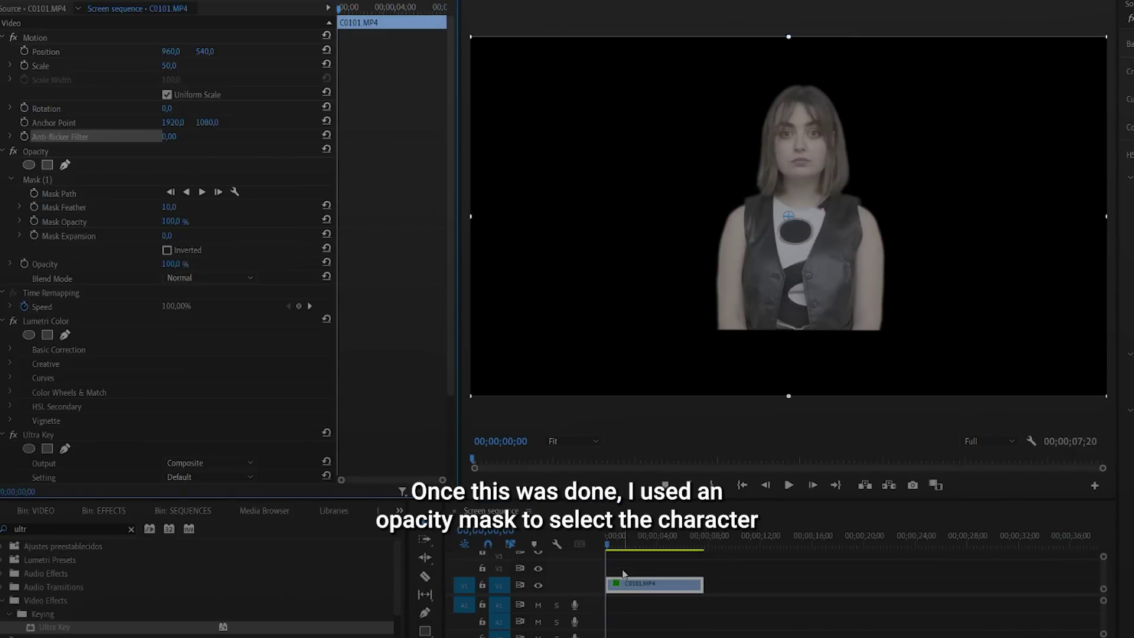
drag(193, 64, 201, 65)
click(35, 37)
drag(808, 149, 854, 187)
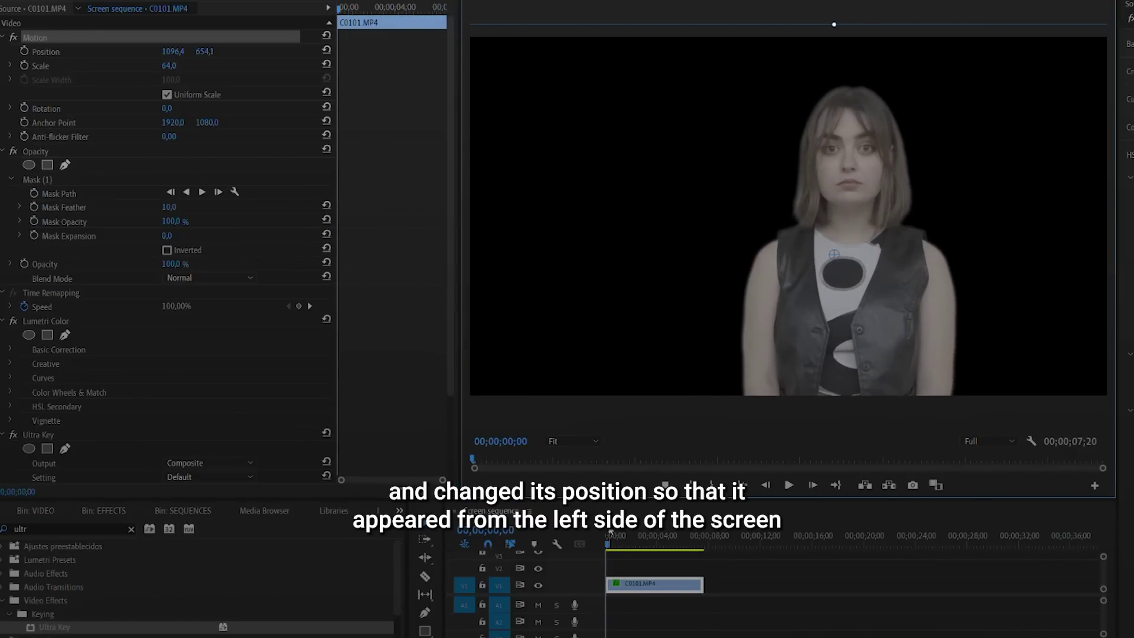
click(24, 65)
click(24, 51)
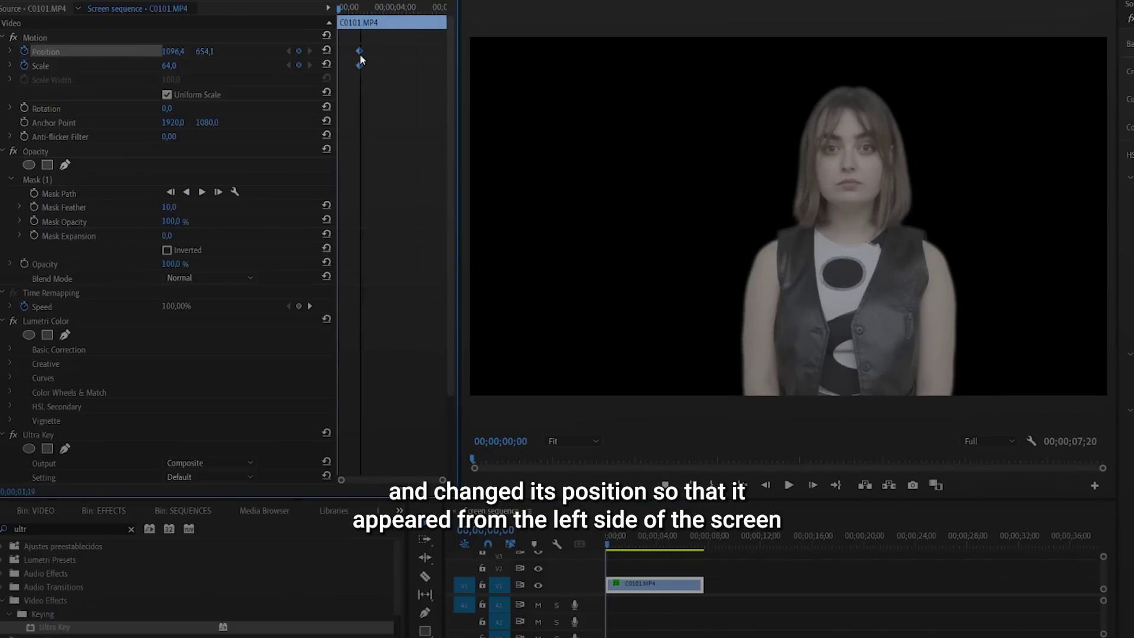
key(space)
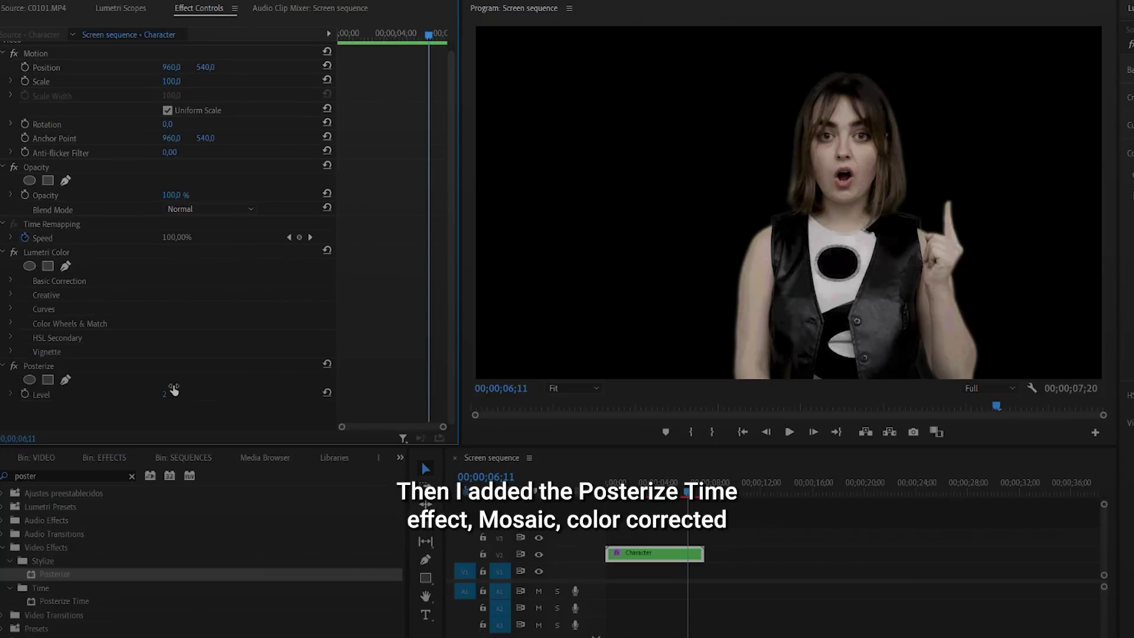
Raise Posterize to 11, add Mosaic with more blocks and Sharp Colors, and lower another Posterize to 6
drag(173, 390, 193, 388)
click(665, 459)
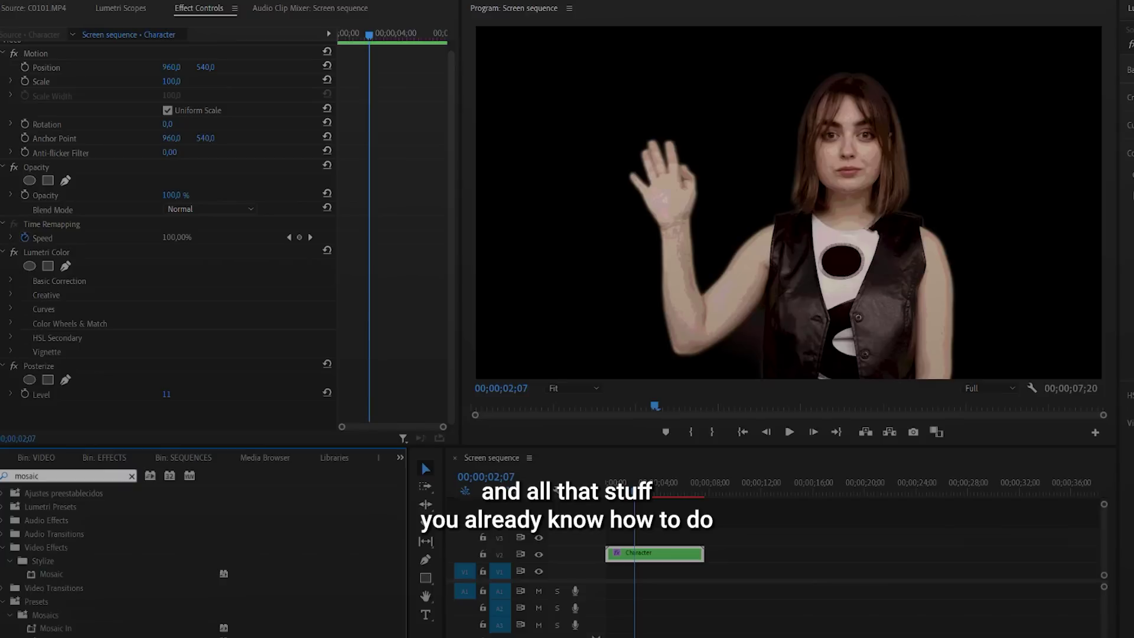
drag(52, 574, 355, 383)
drag(166, 365, 195, 380)
click(167, 395)
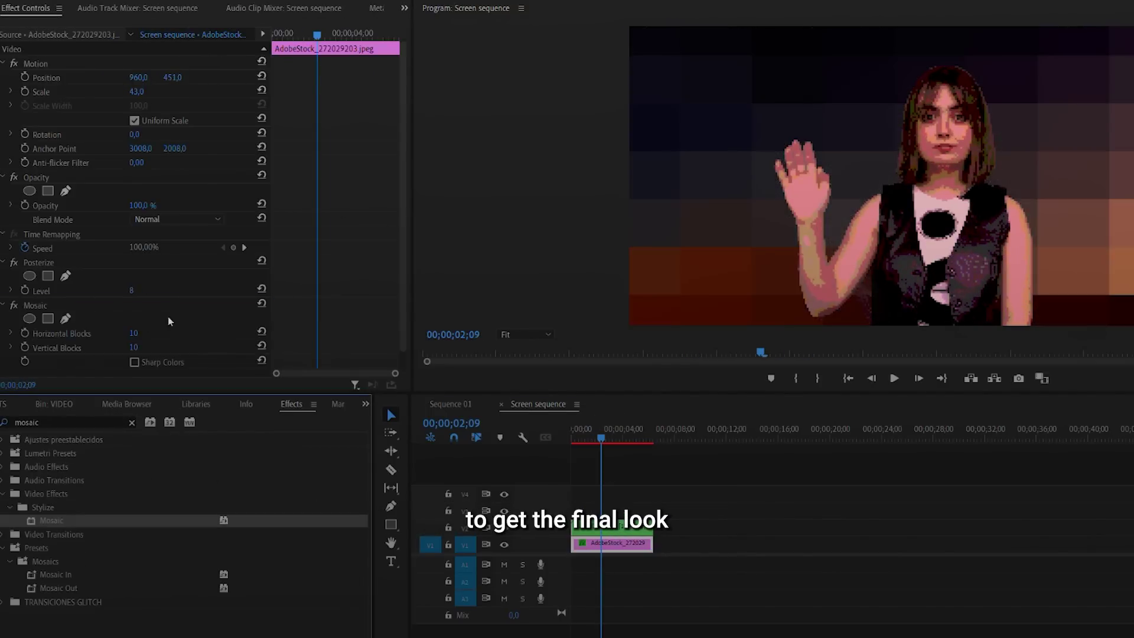
drag(155, 284, 146, 284)
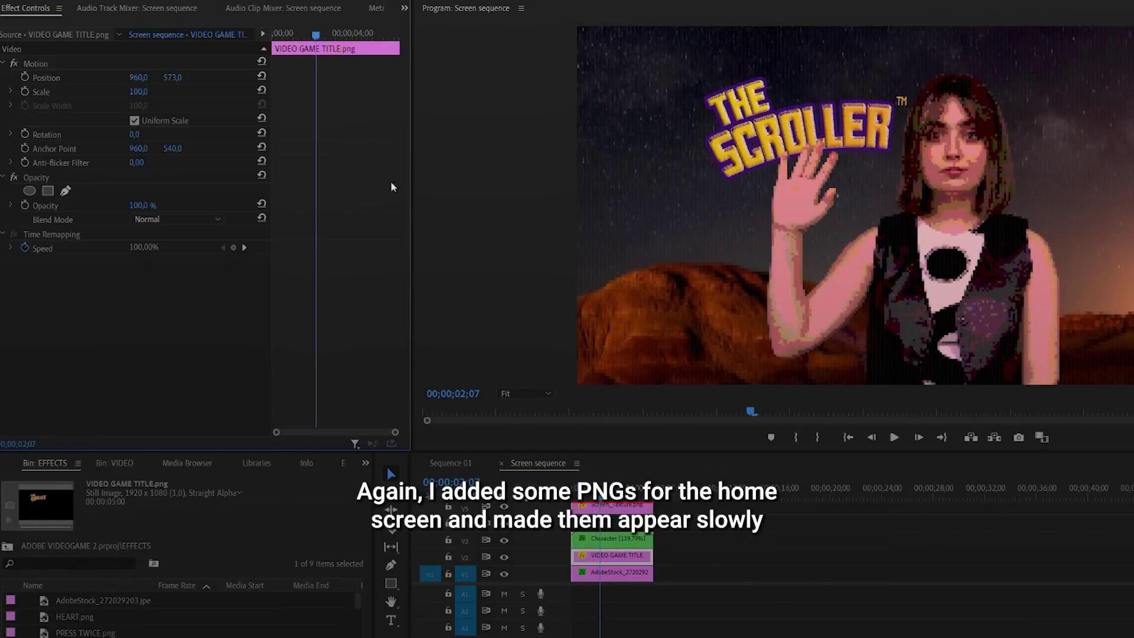
Nudge the IT'S YOUR TURN text into place and shrink it to scale 84
key(Home)
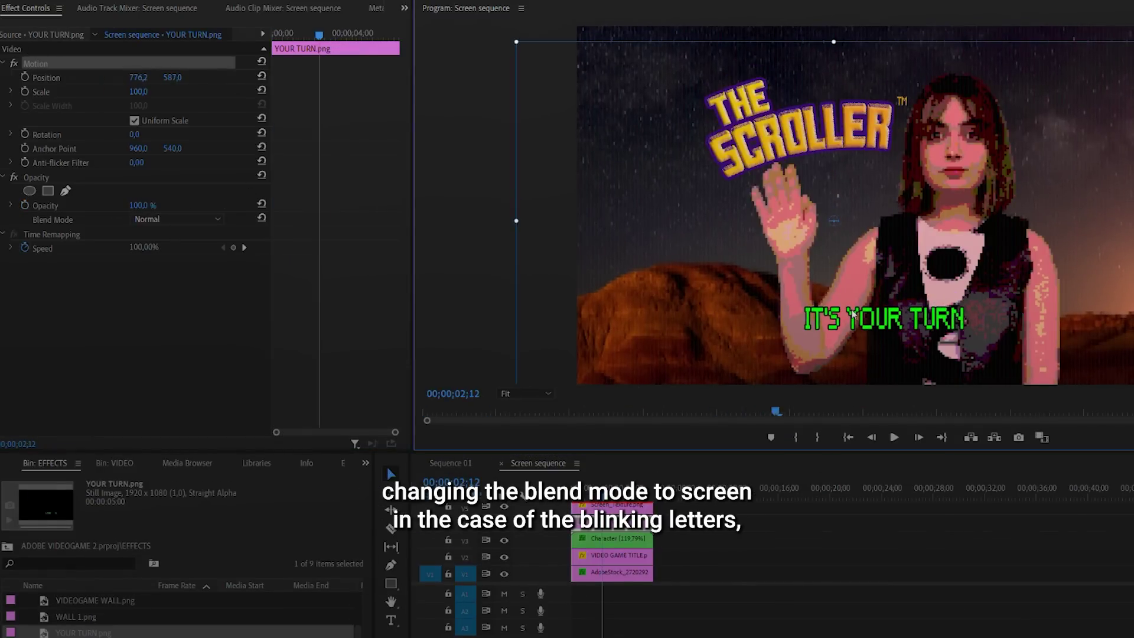
drag(852, 314, 849, 316)
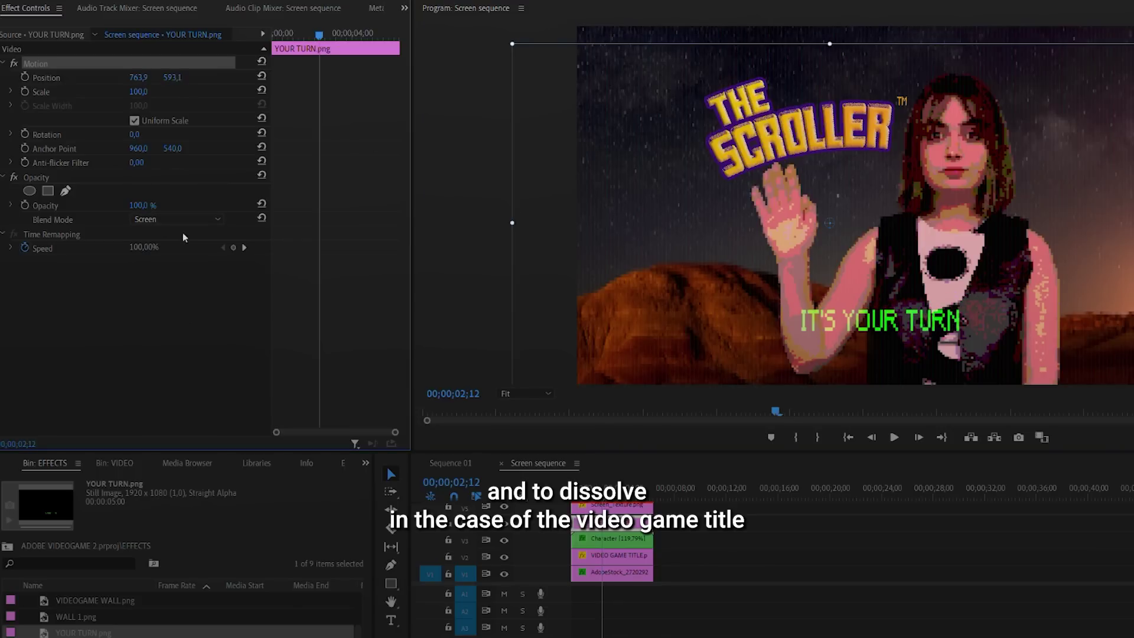
key(Home)
drag(153, 87, 143, 88)
click(591, 488)
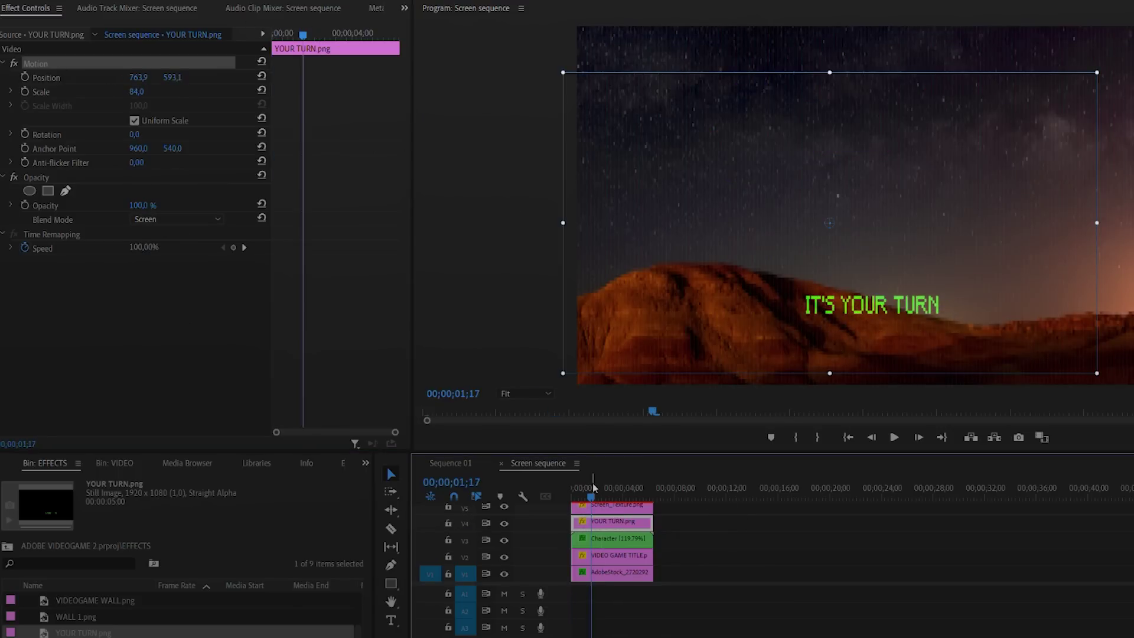
Keyframe the text's Opacity starting at 0% so it fades in
click(24, 205)
drag(139, 205, 106, 205)
click(307, 29)
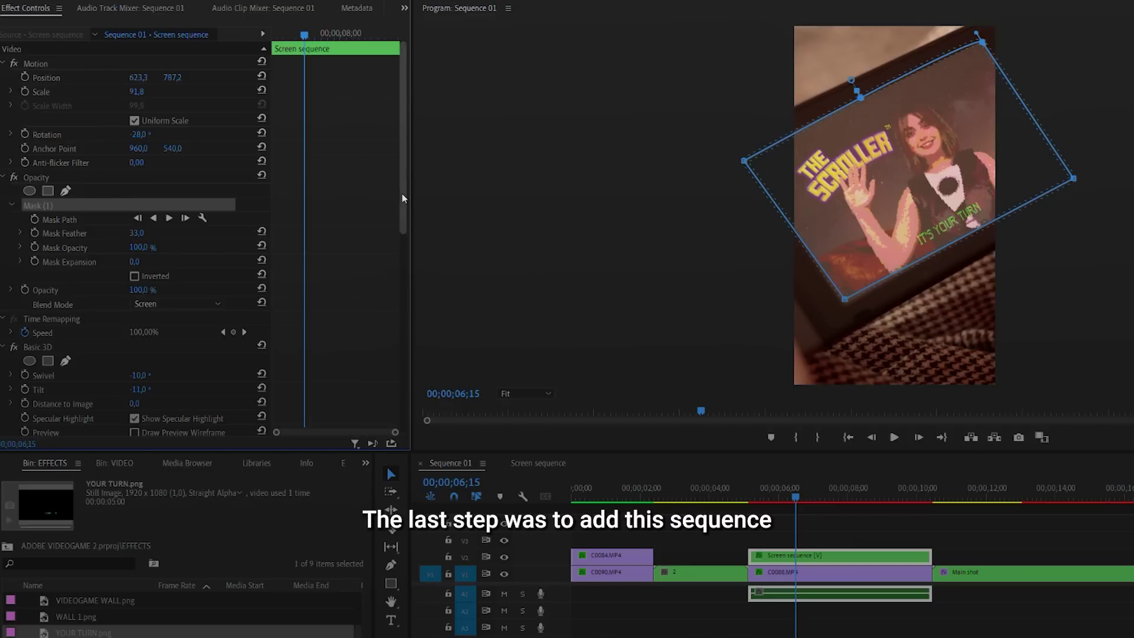
drag(402, 198, 446, 347)
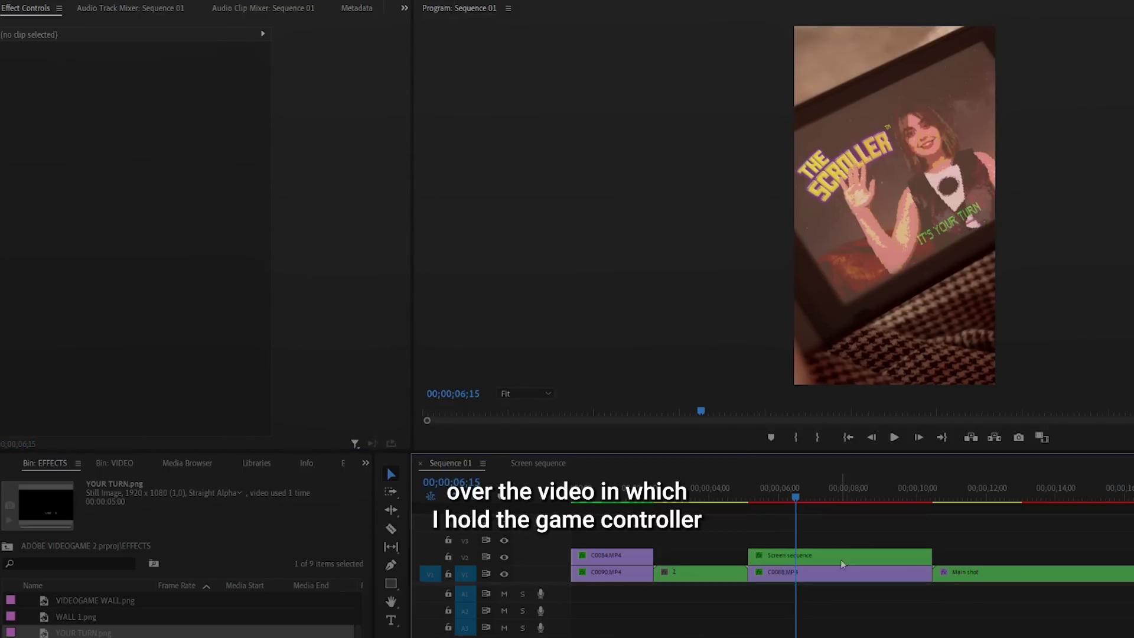
click(843, 561)
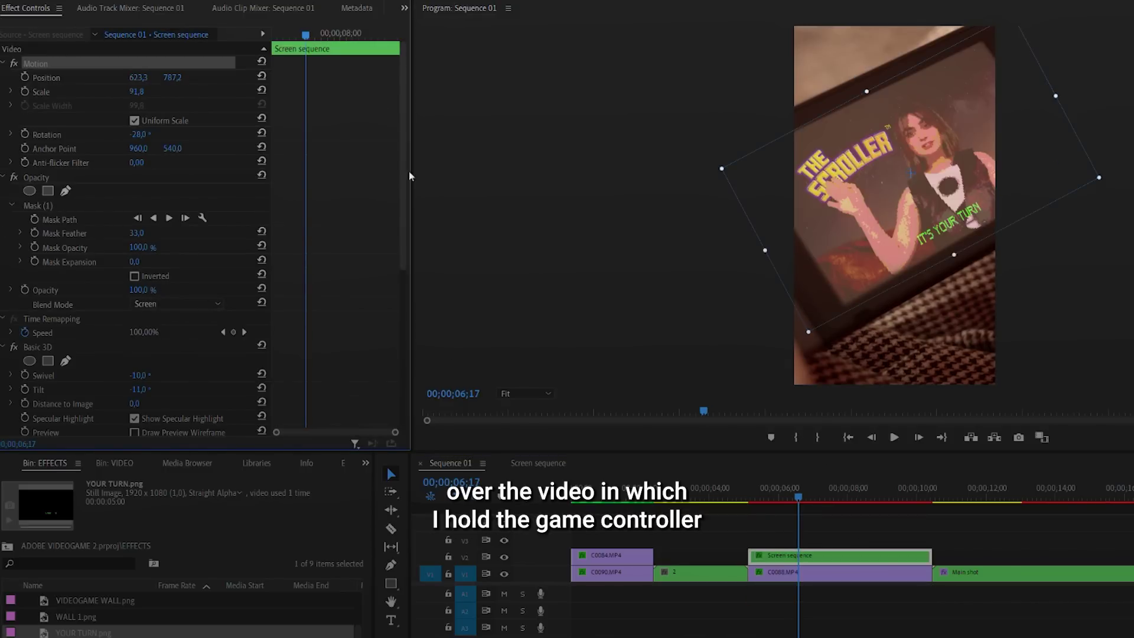
drag(403, 176, 403, 327)
scroll(13, 275, up, 5)
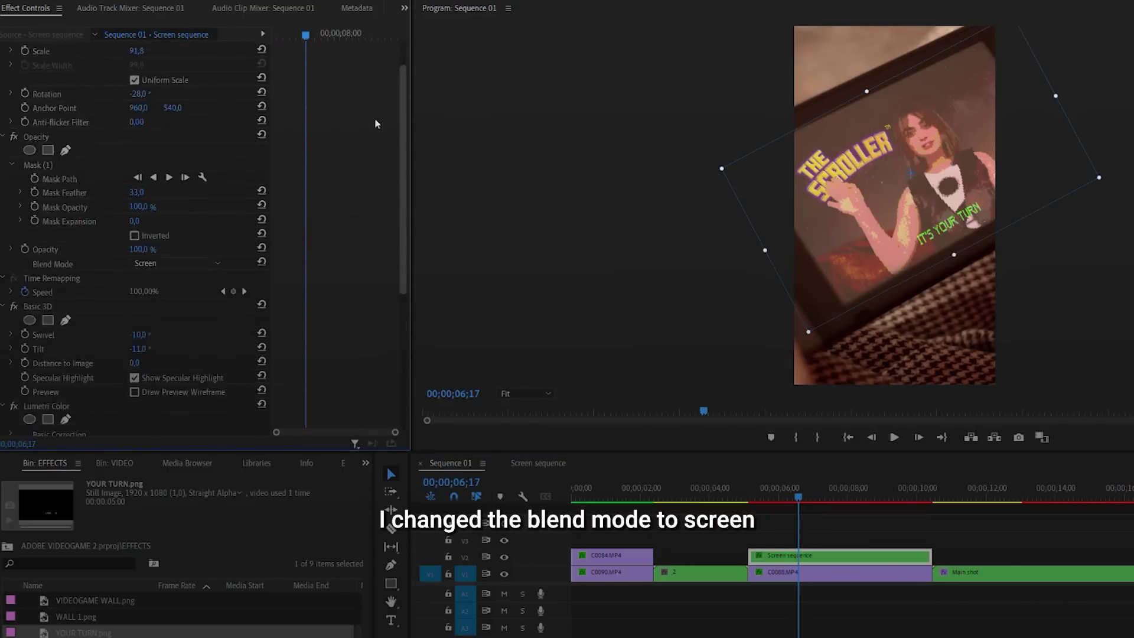